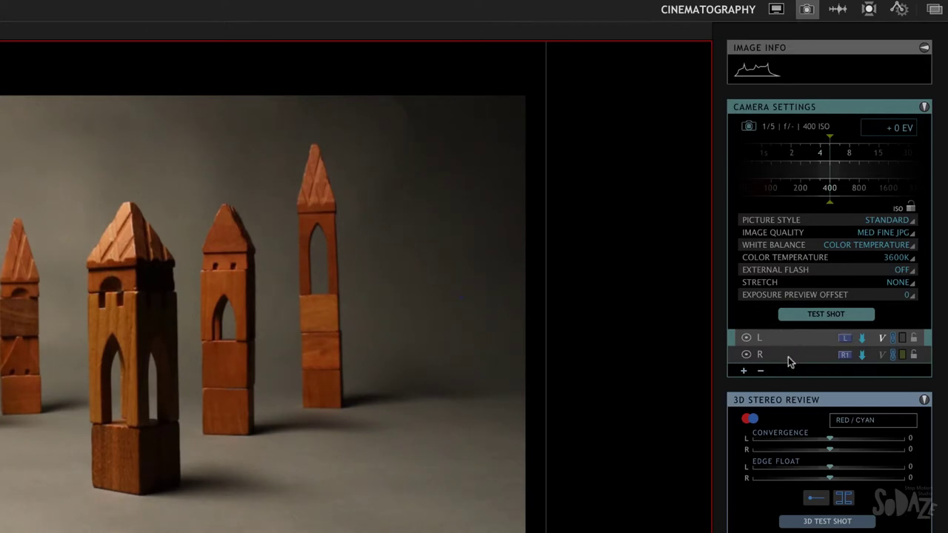
Step: Select the L exposure and set its shutter speed to 1/4 in the camera settings
left_click(770, 340)
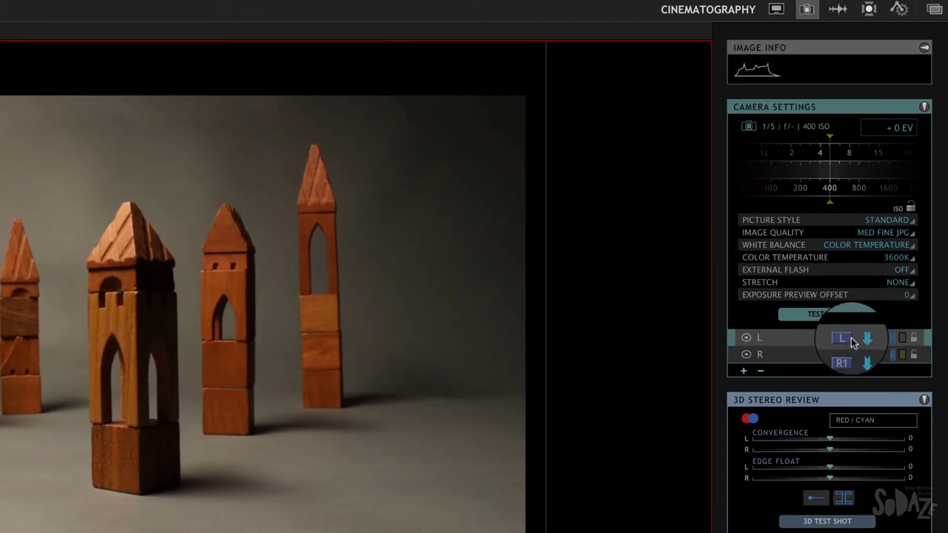
left_click(899, 12)
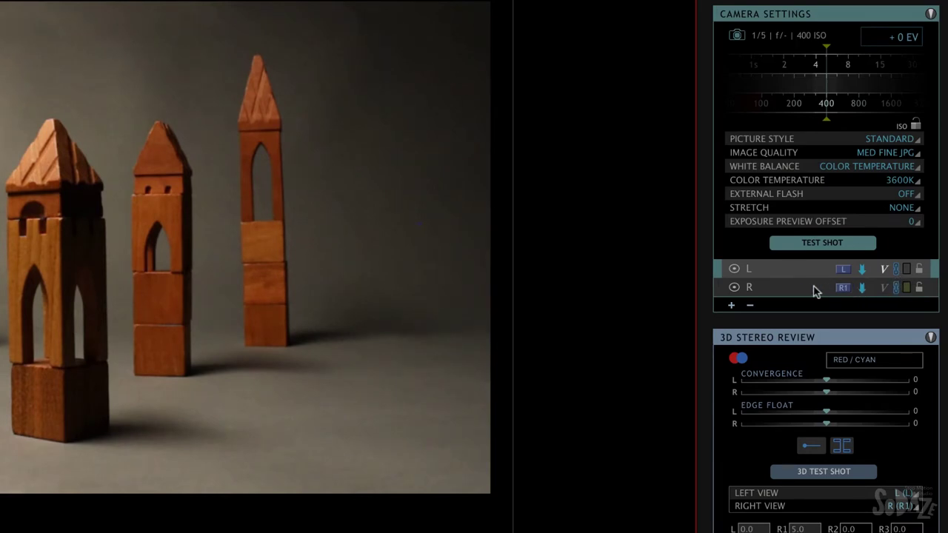
left_click_drag(830, 70, 844, 70)
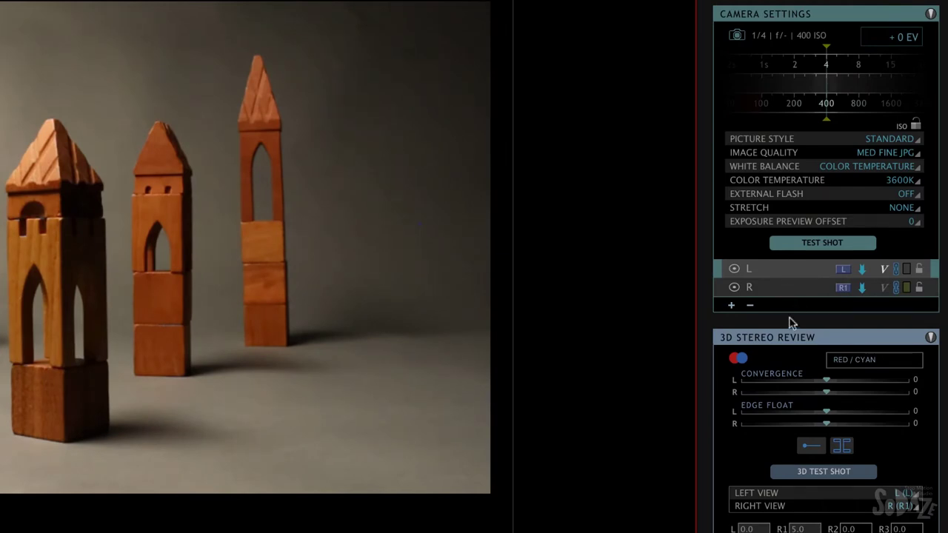
Step: Move the 3D Stereo Review section above Camera Settings and assign L (L) as the left view
left_click_drag(790, 338, 794, 24)
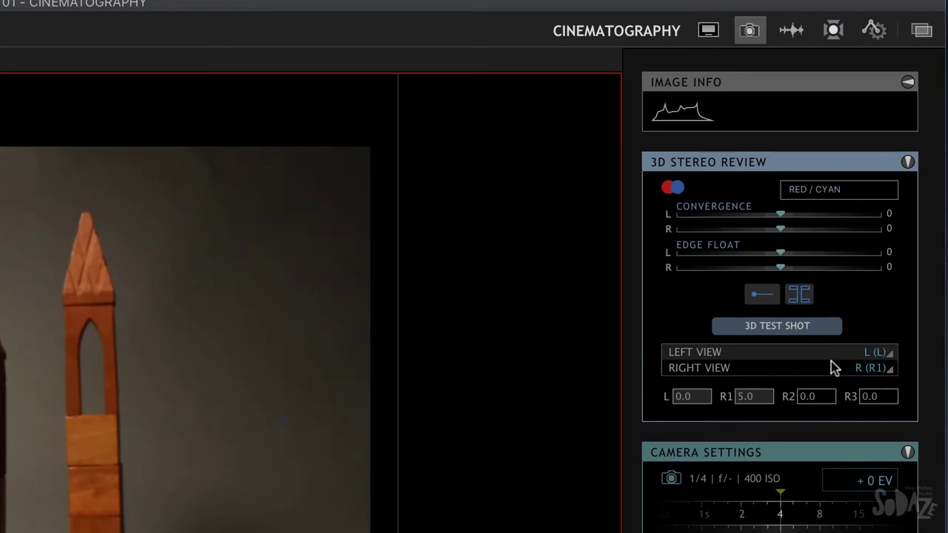
left_click(891, 357)
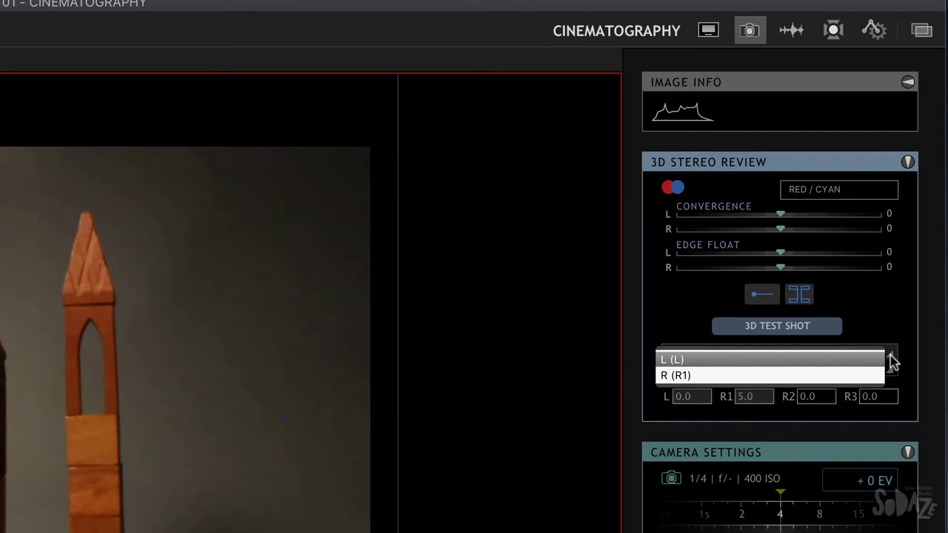
left_click(711, 363)
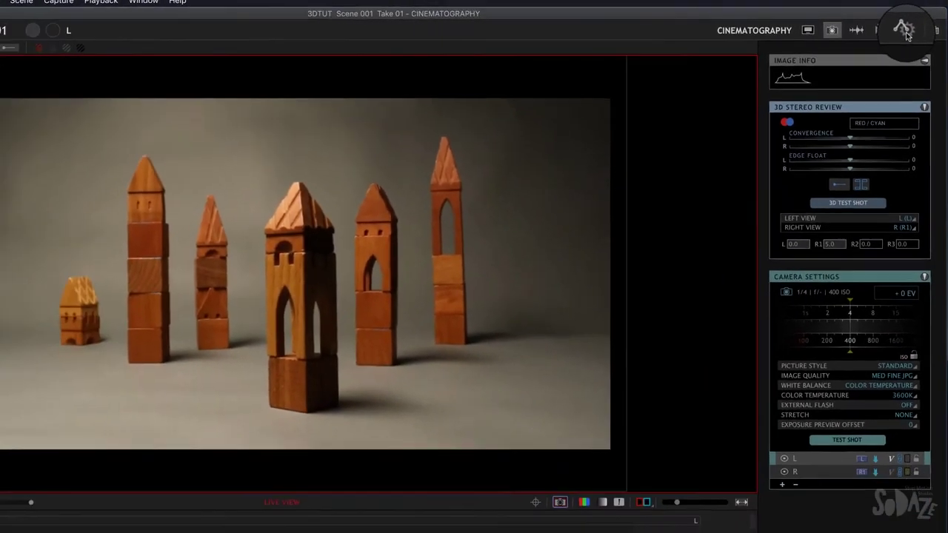
Step: View the Arc Motion Control workspace, return to Cinematography and take a 3D test shot of the block towers
left_click(875, 32)
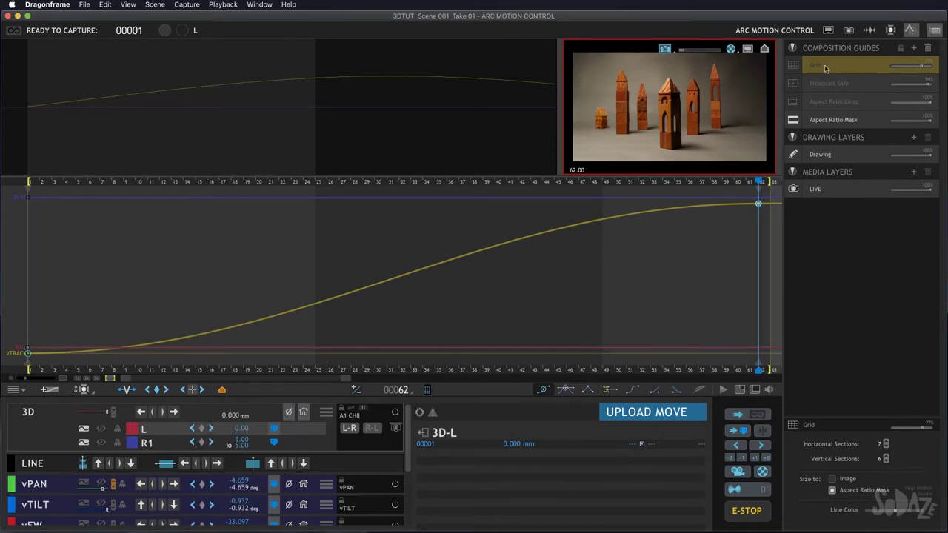
left_click(849, 30)
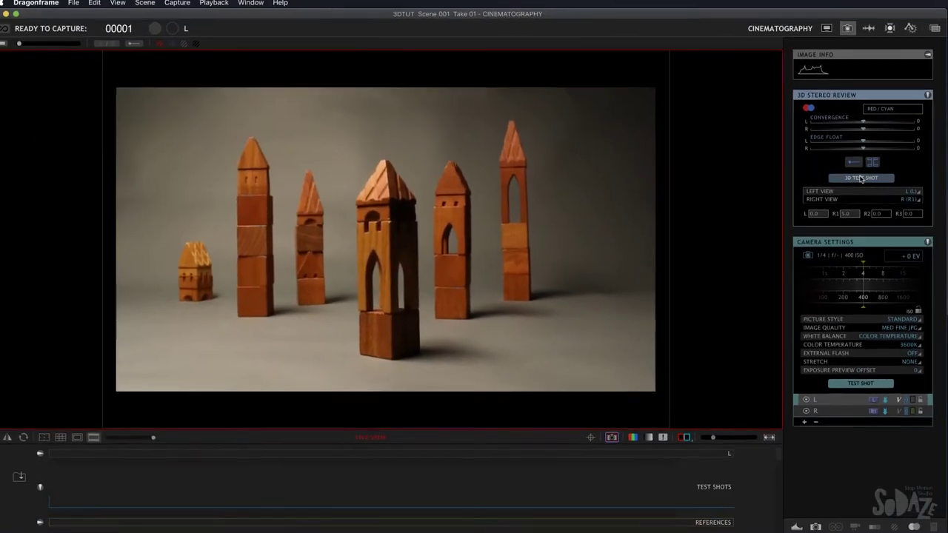
left_click(861, 178)
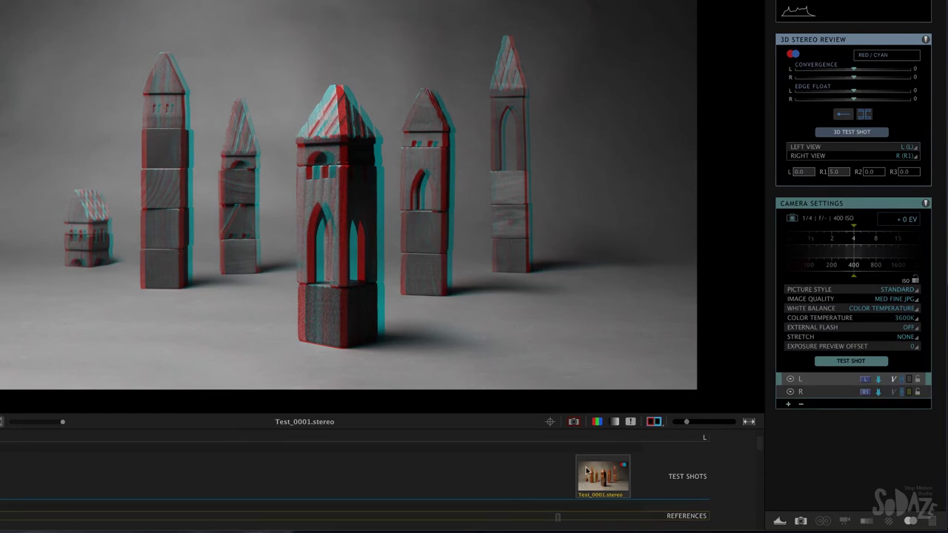
Step: Display the new stereo test shot in Anaglyph B / W mode
left_click(623, 466)
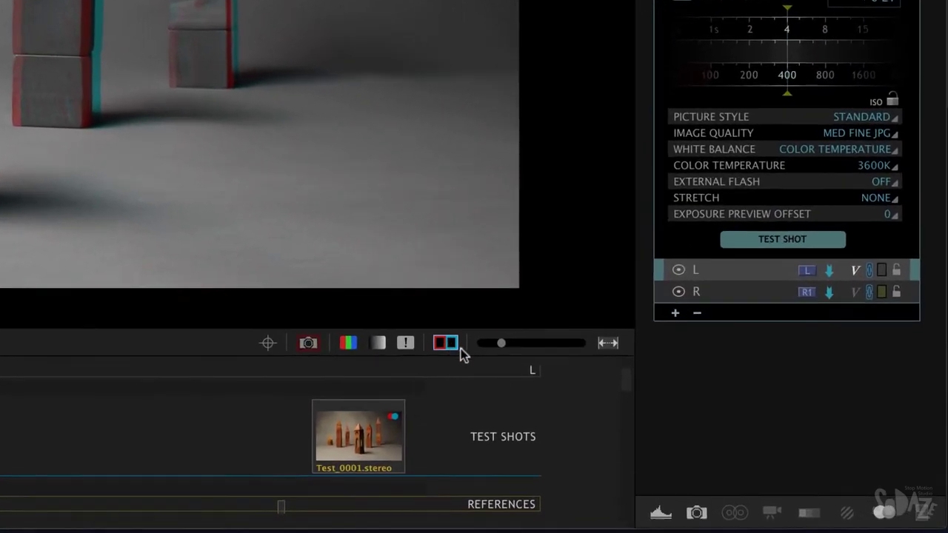
left_click(543, 381)
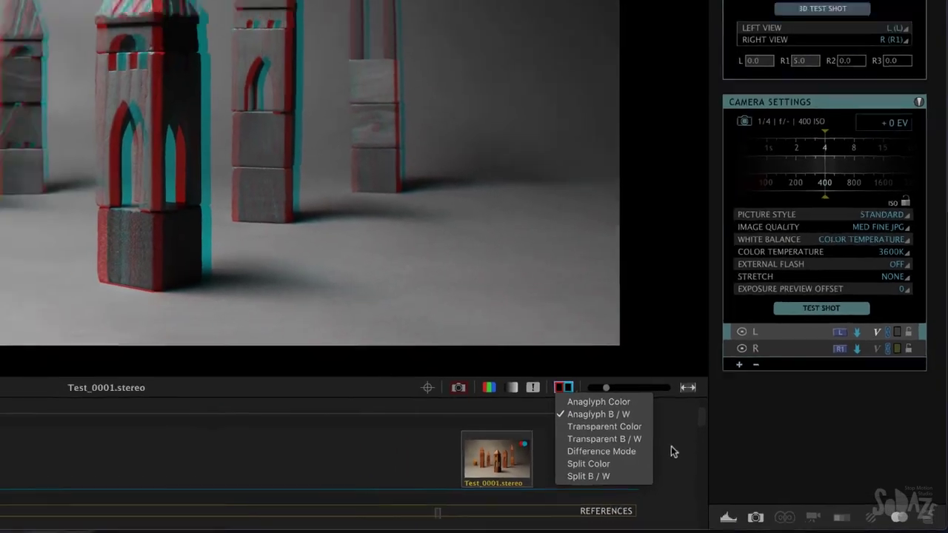
left_click(560, 420)
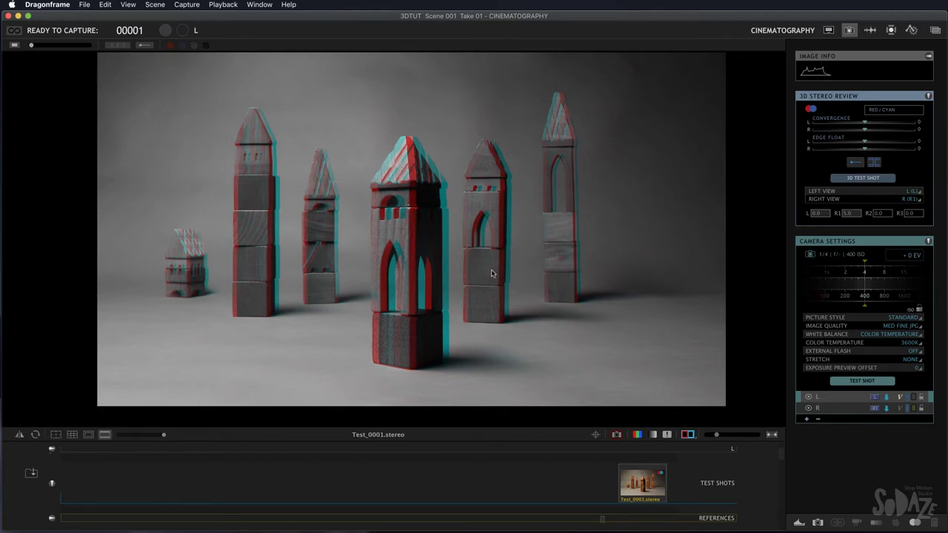
Step: Set the right convergence to 45 to align both views of the front tower in the first test shot
left_click_drag(719, 436, 750, 435)
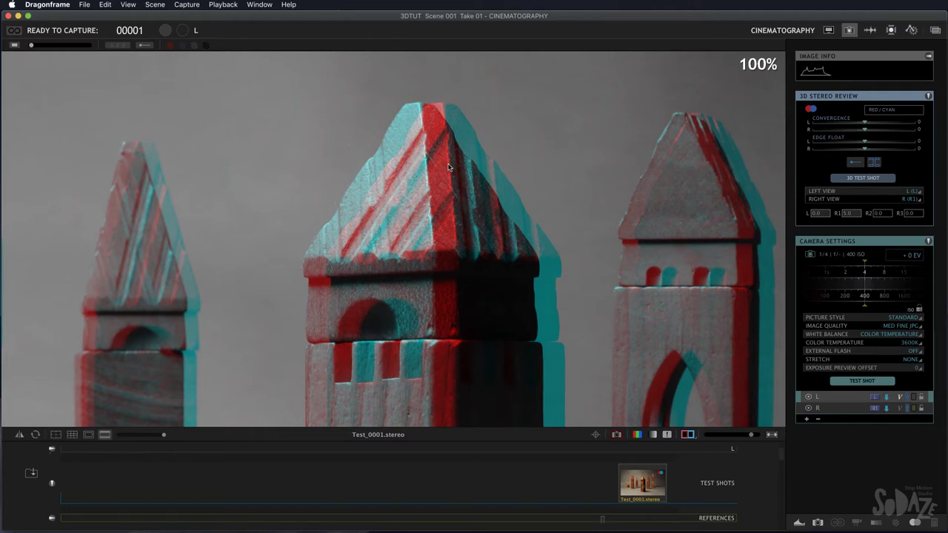
left_click_drag(865, 130, 870, 133)
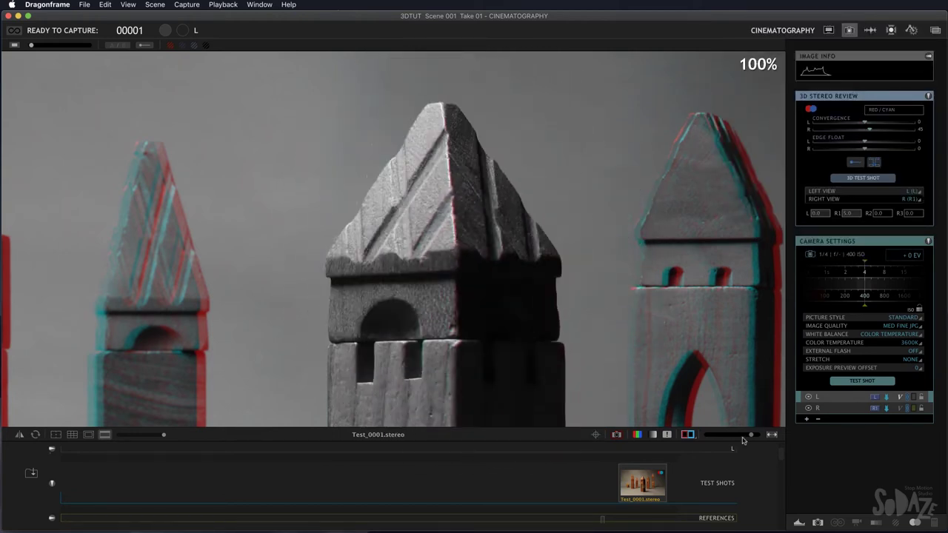
left_click_drag(751, 435, 716, 439)
left_click_drag(693, 384, 693, 348)
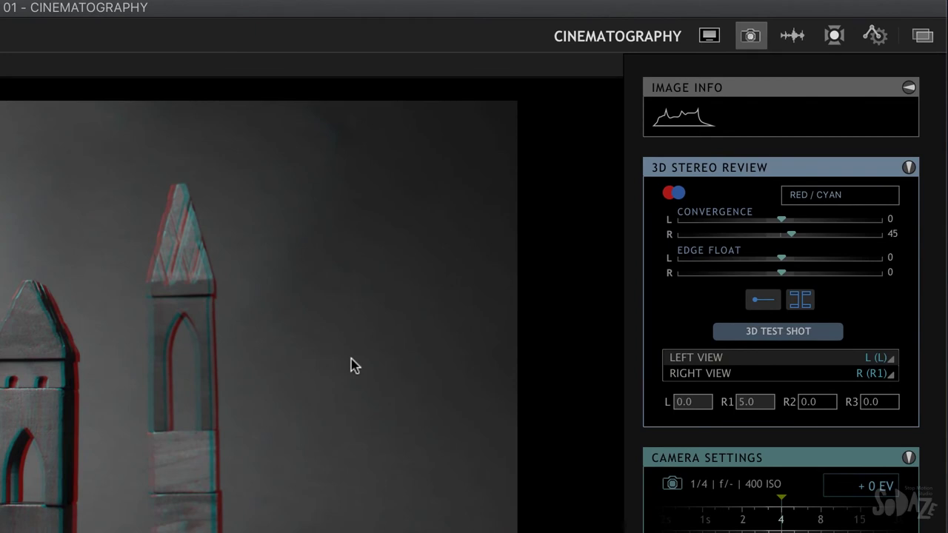
Step: Set stereo position R1 to 3 and take a second 3D test shot
double_click(756, 406)
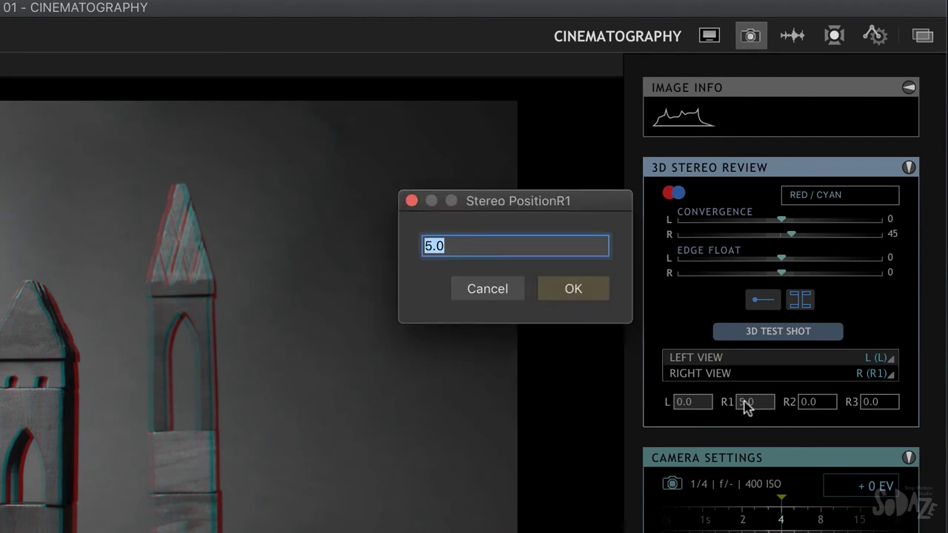
type("3")
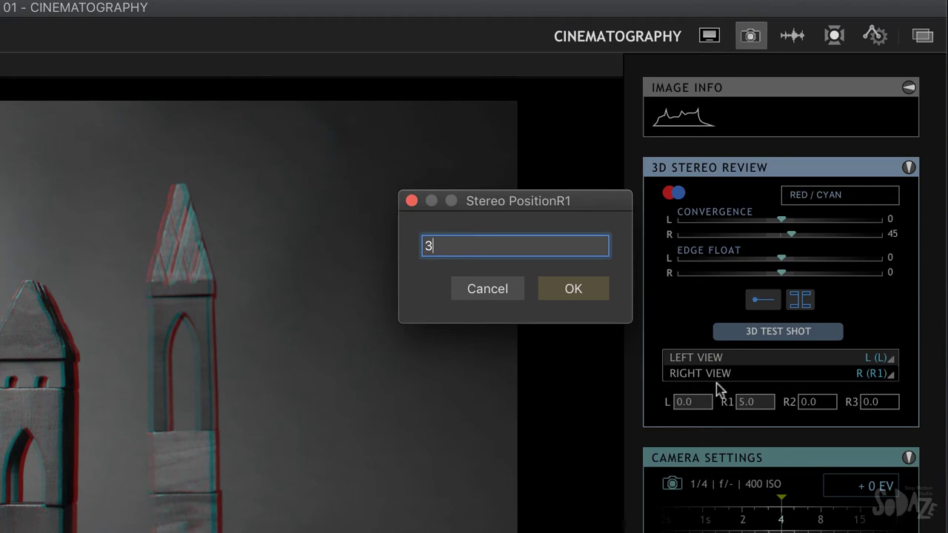
left_click(583, 293)
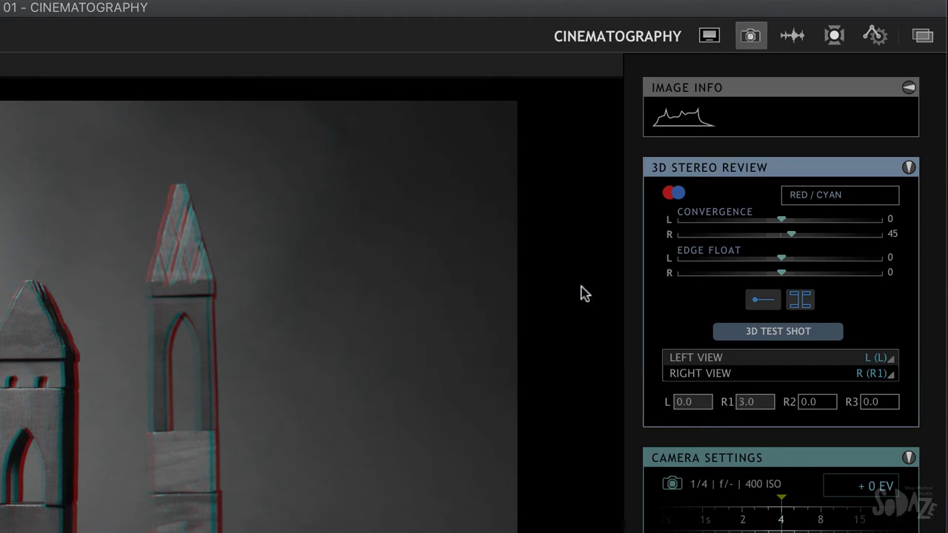
left_click(777, 332)
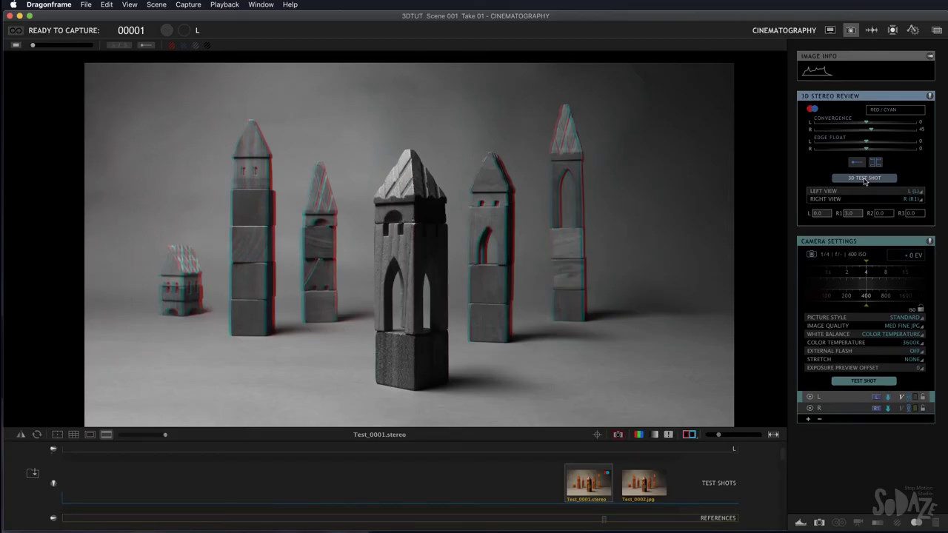
left_click(864, 178)
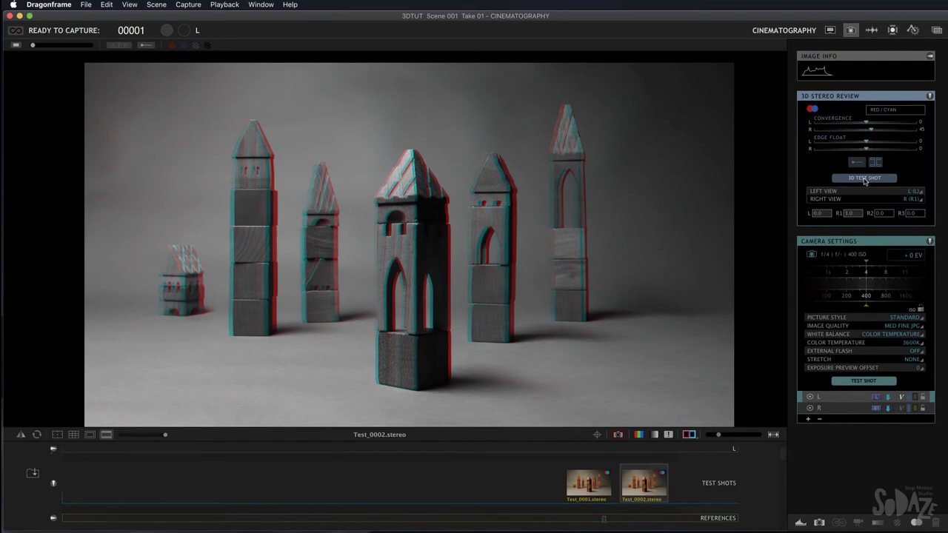
Step: Compare Test_0001 with Test_0002, and set the right convergence of Test_0002 to 27 to align the front tower
left_click(588, 485)
left_click(643, 485)
left_click_drag(871, 131, 870, 133)
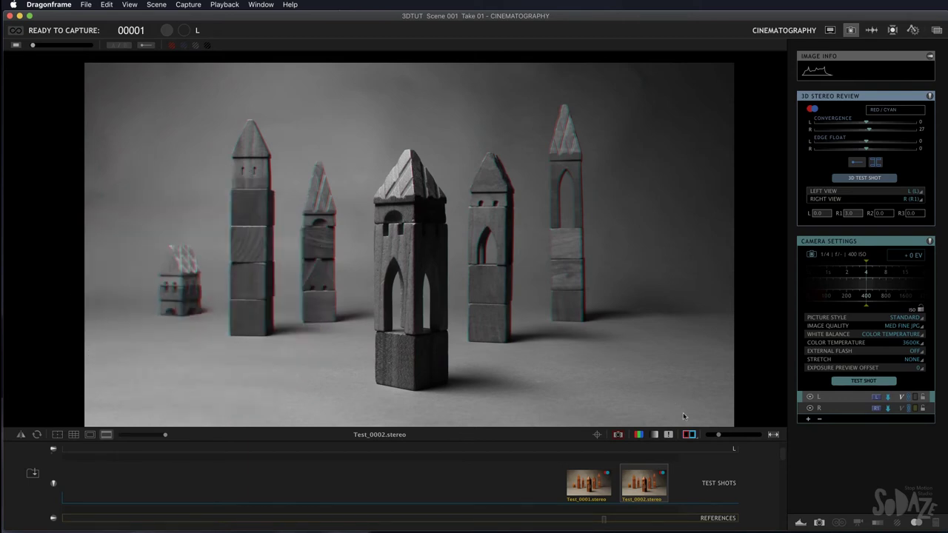
left_click_drag(719, 435, 752, 434)
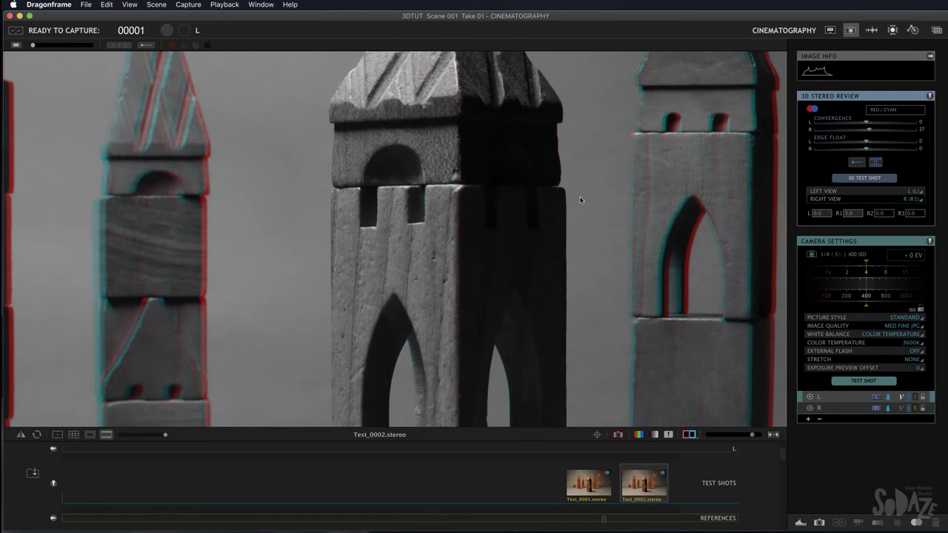
left_click_drag(868, 131, 869, 132)
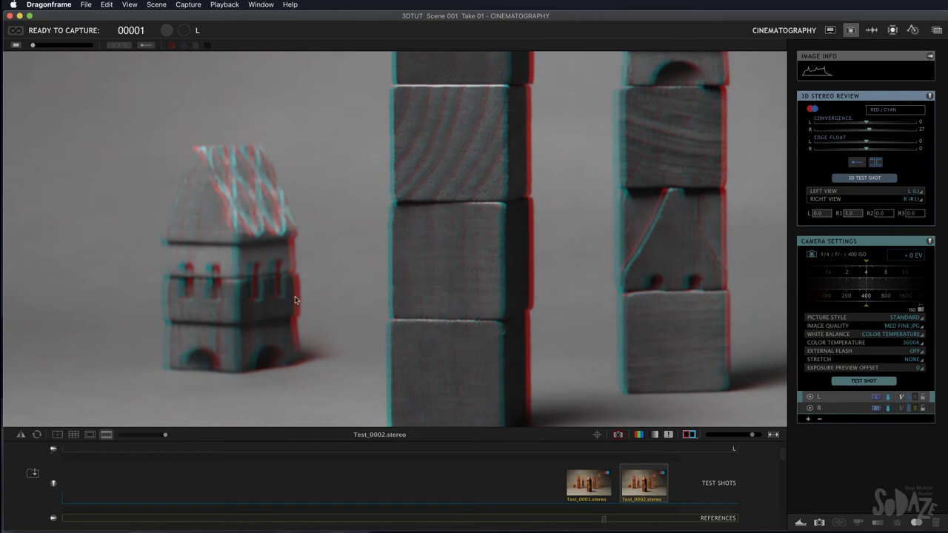
Step: Turn on the stereo measuring guides and place them at 395 and 402 around the small house's red fringe in Test_0002
left_click(876, 163)
left_click_drag(377, 424, 282, 424)
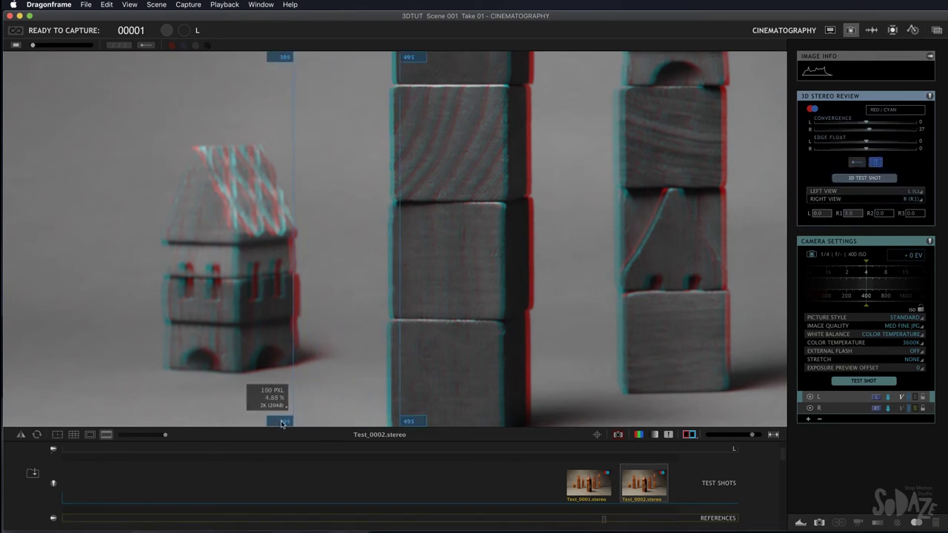
left_click_drag(411, 423, 312, 424)
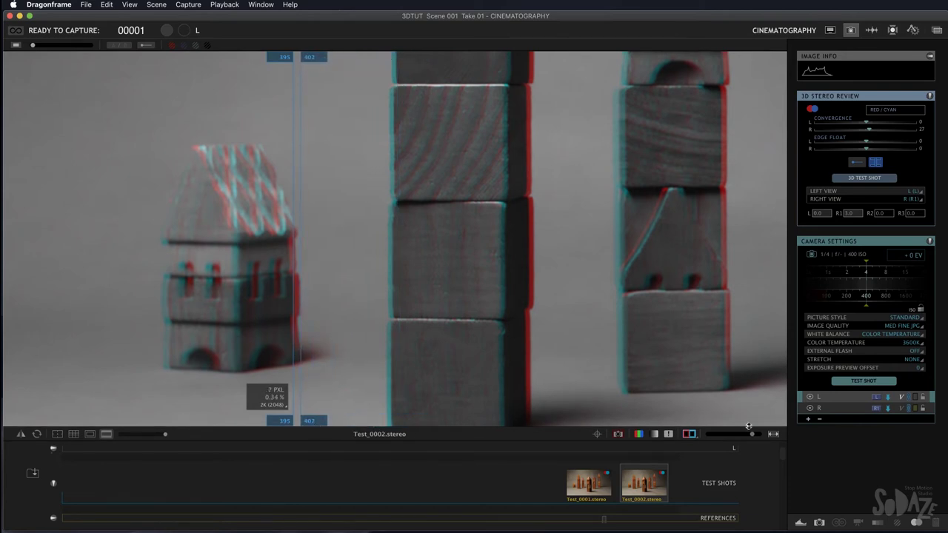
Step: Show Test_0001 at 200% and move the second measuring guide to 406 to measure the small house's parallax
left_click_drag(751, 434, 754, 435)
left_click_drag(150, 294, 497, 259)
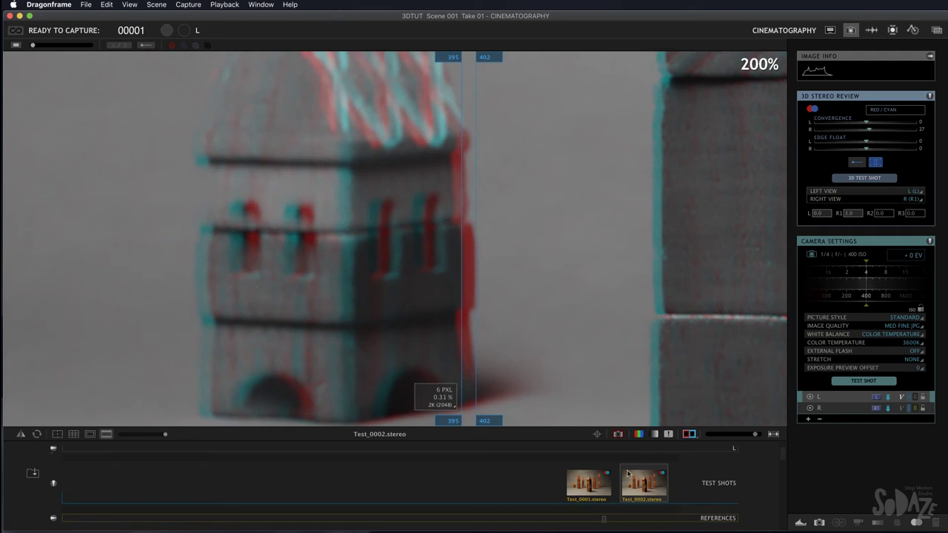
left_click(599, 494)
left_click_drag(489, 420, 501, 422)
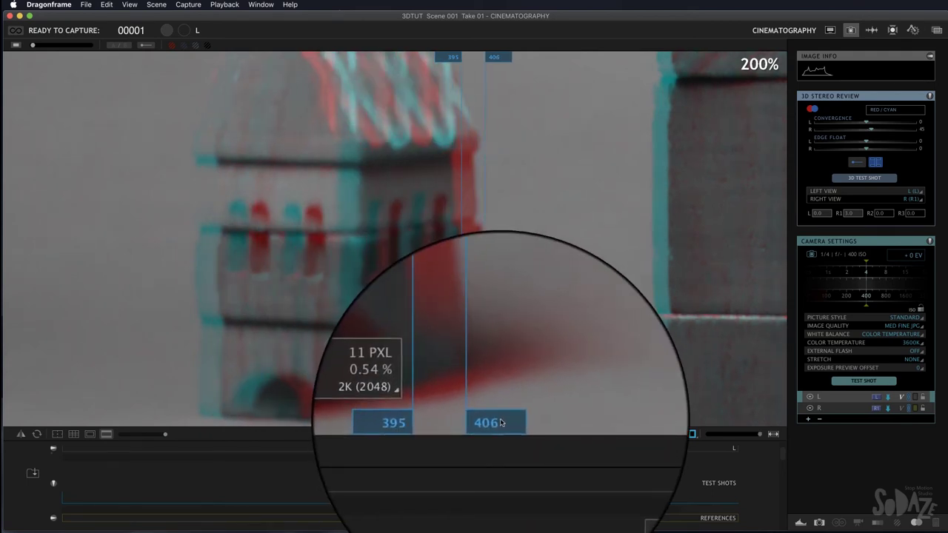